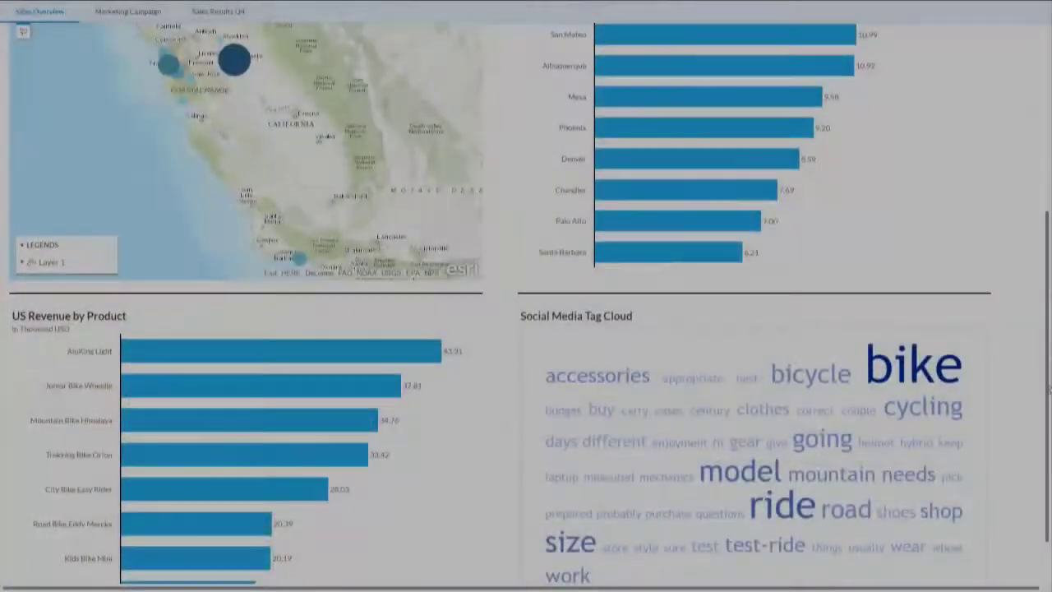
Filter the dashboard to the Modesto bar in US Revenue by Sales Offices
mouse_move(340, 355)
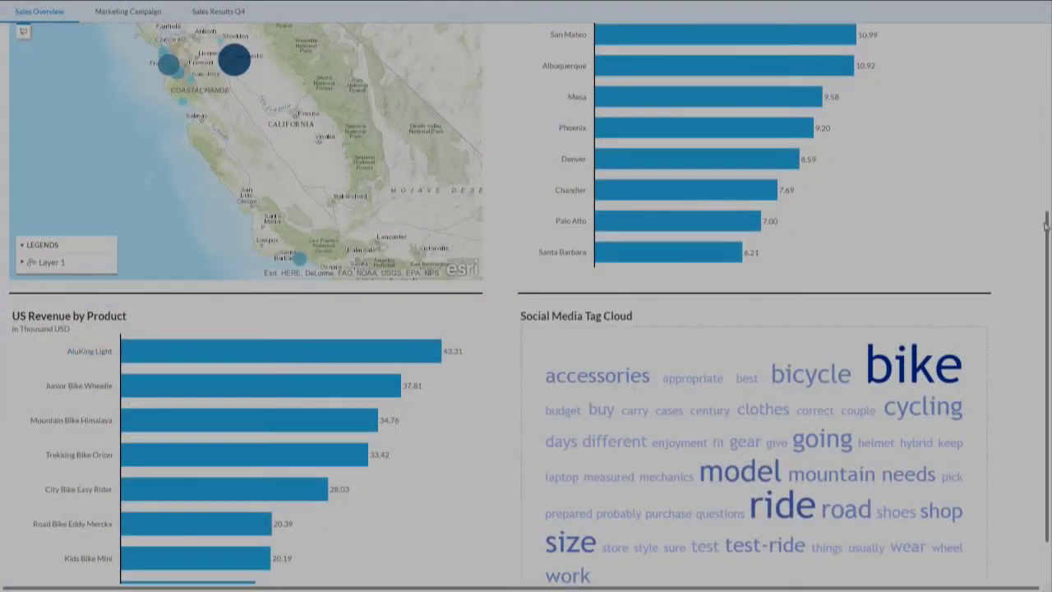
scroll(1048, 229, up, 2)
mouse_move(779, 129)
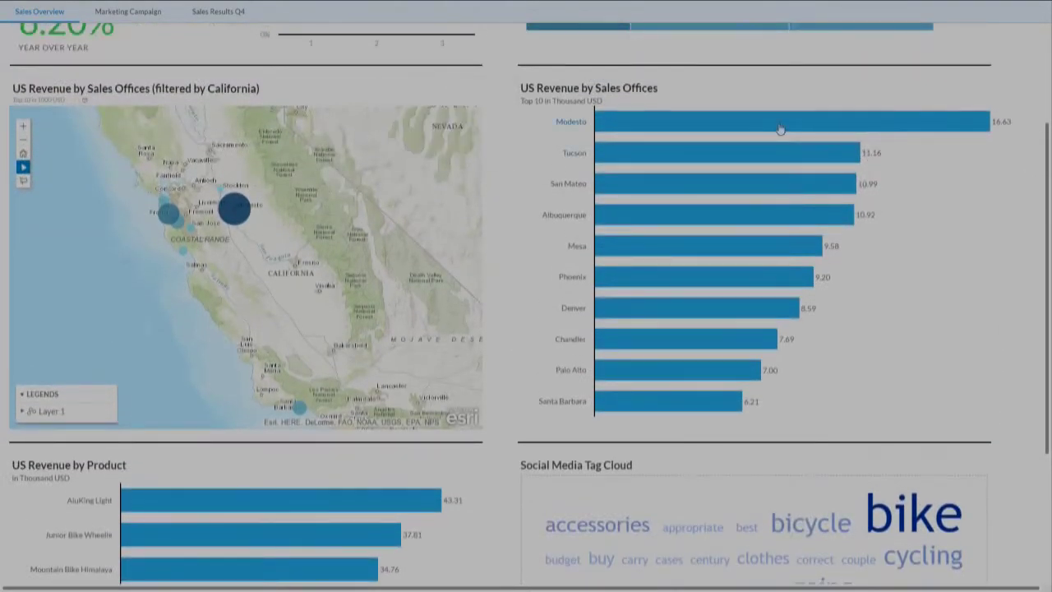
click(781, 123)
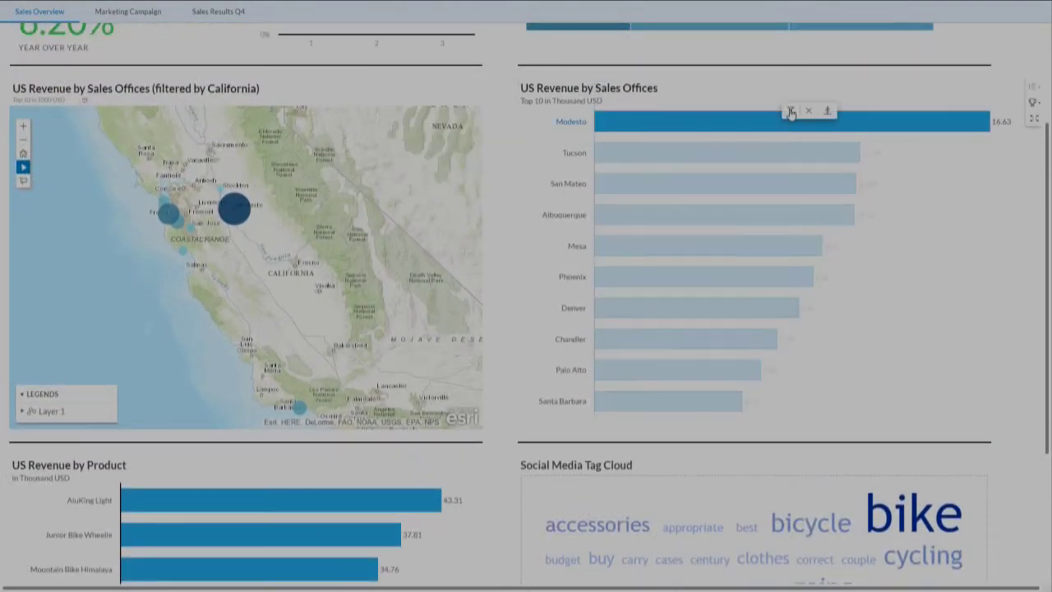
click(791, 113)
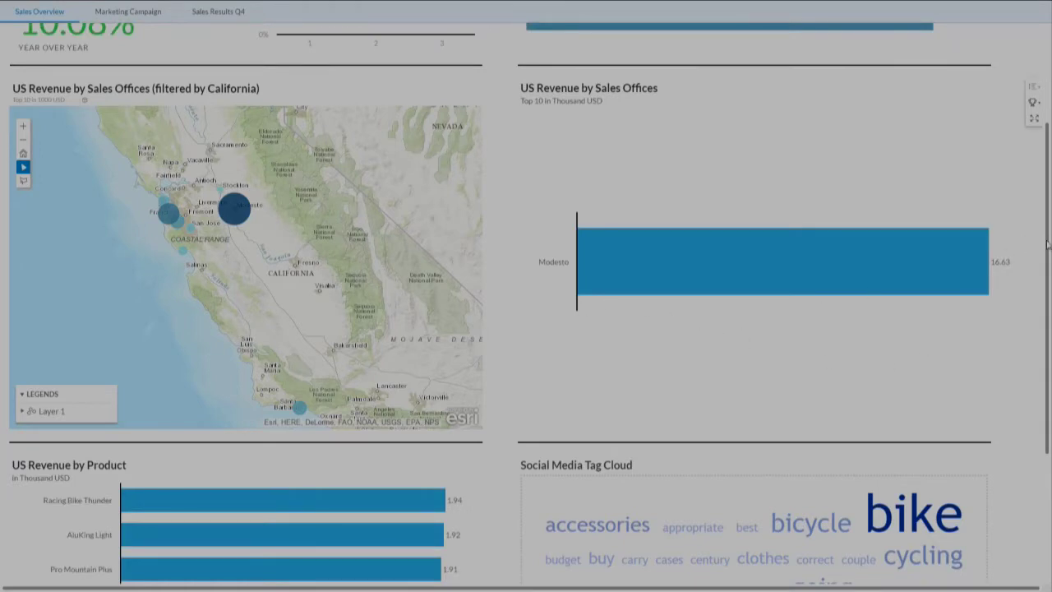
mouse_move(1048, 244)
mouse_down()
mouse_move(1050, 392)
mouse_move(1049, 224)
mouse_up()
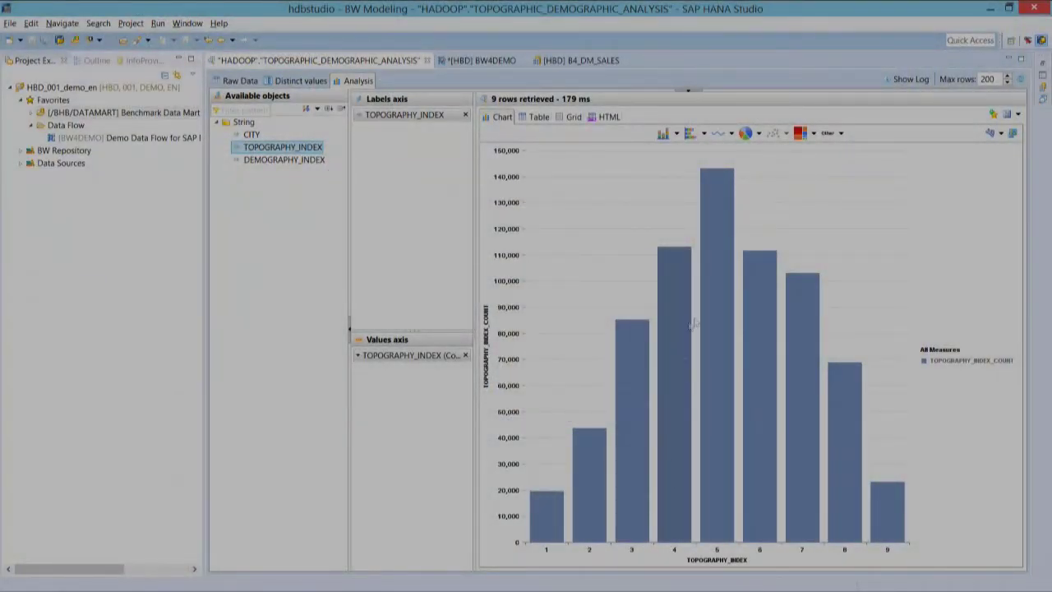
mouse_move(710, 305)
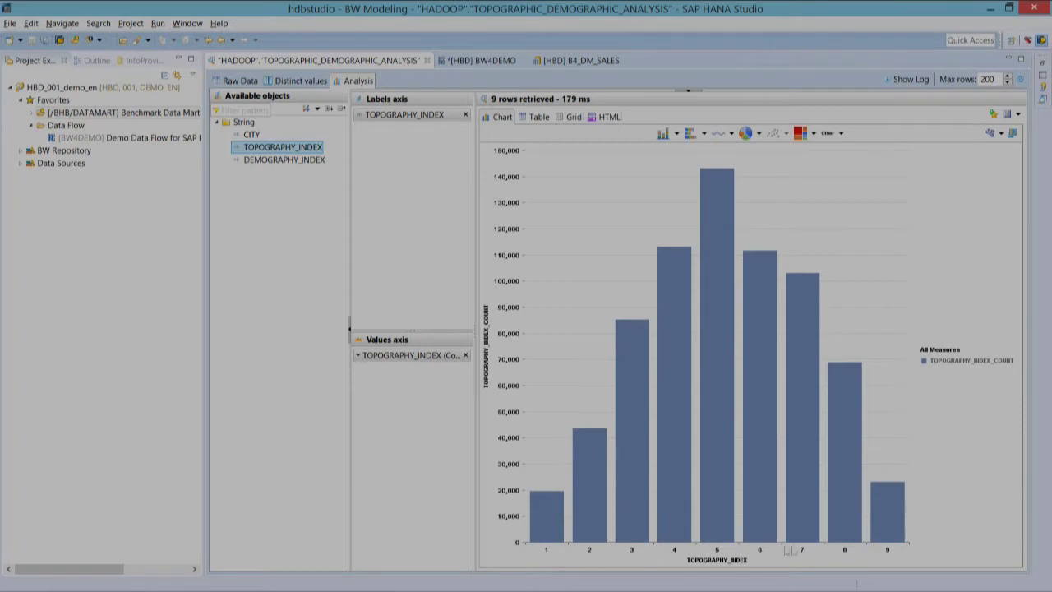
mouse_move(810, 537)
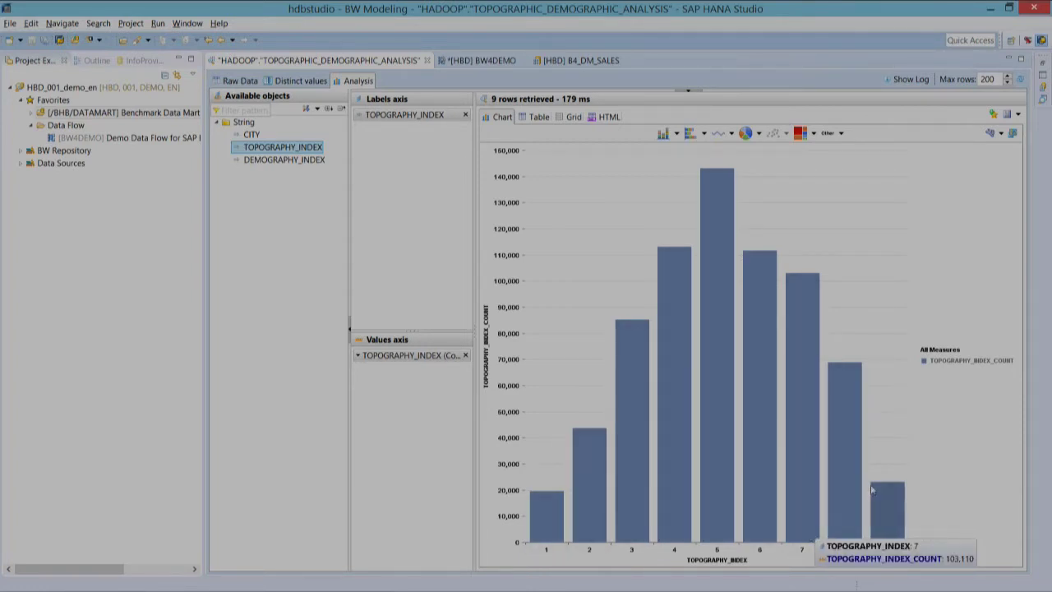
mouse_move(872, 489)
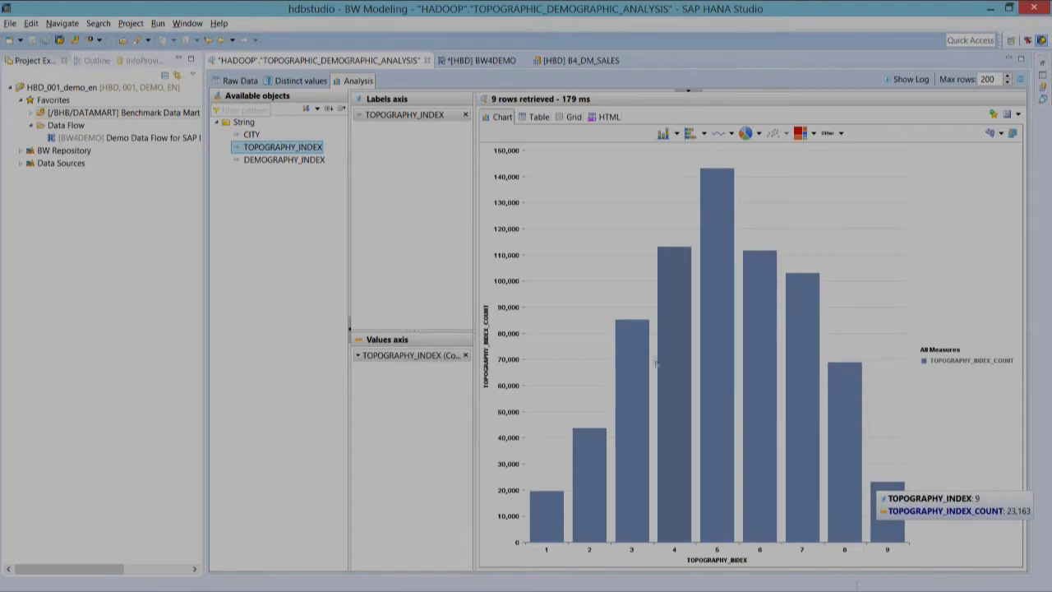
mouse_move(769, 315)
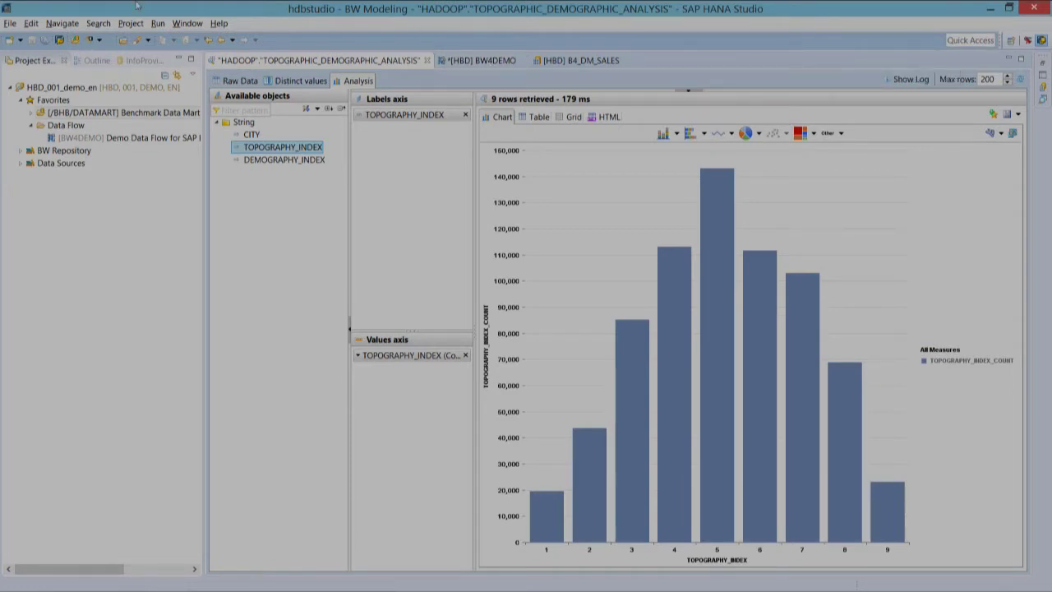
Add a new Open ODS View node to the BW4DEMO data flow canvas
click(485, 62)
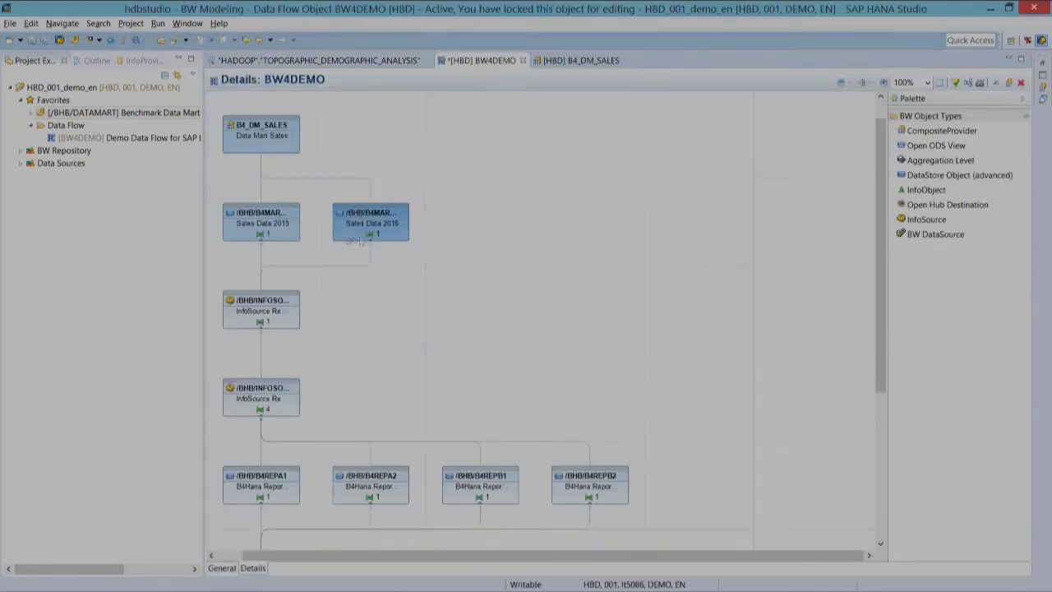
mouse_move(388, 225)
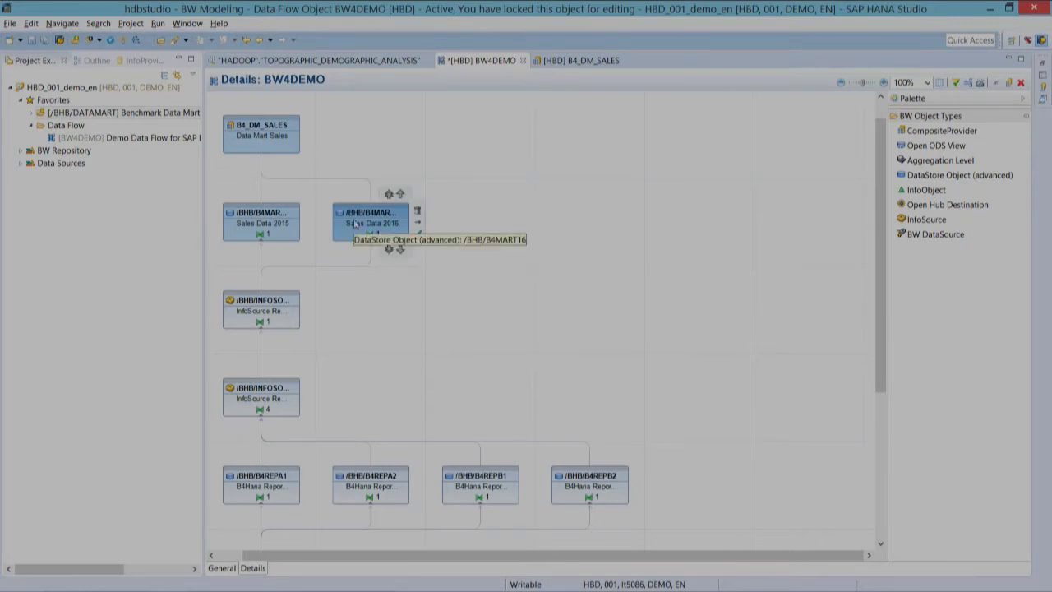
mouse_move(269, 235)
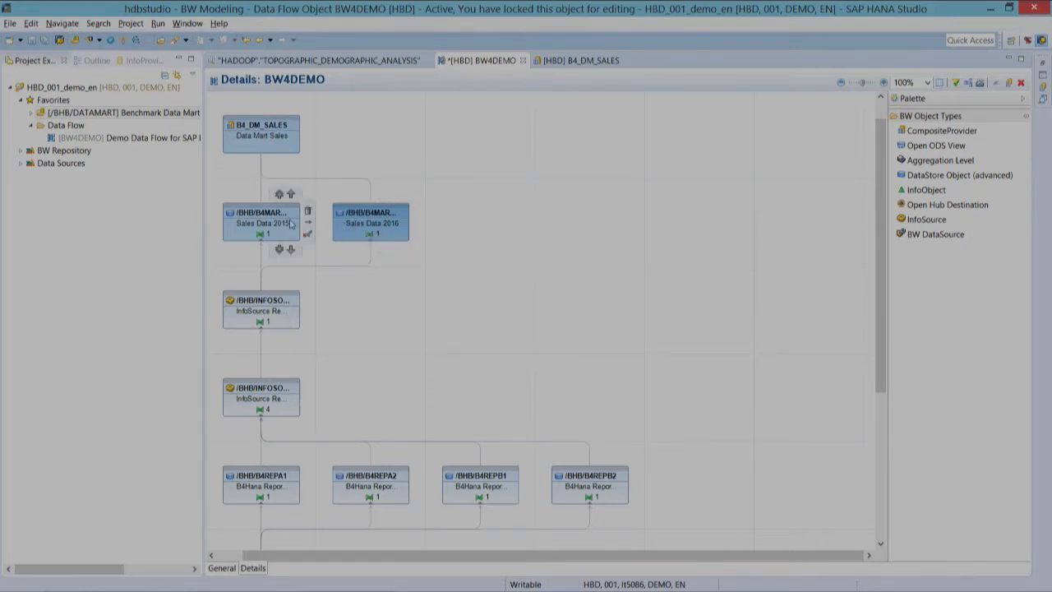
click(912, 147)
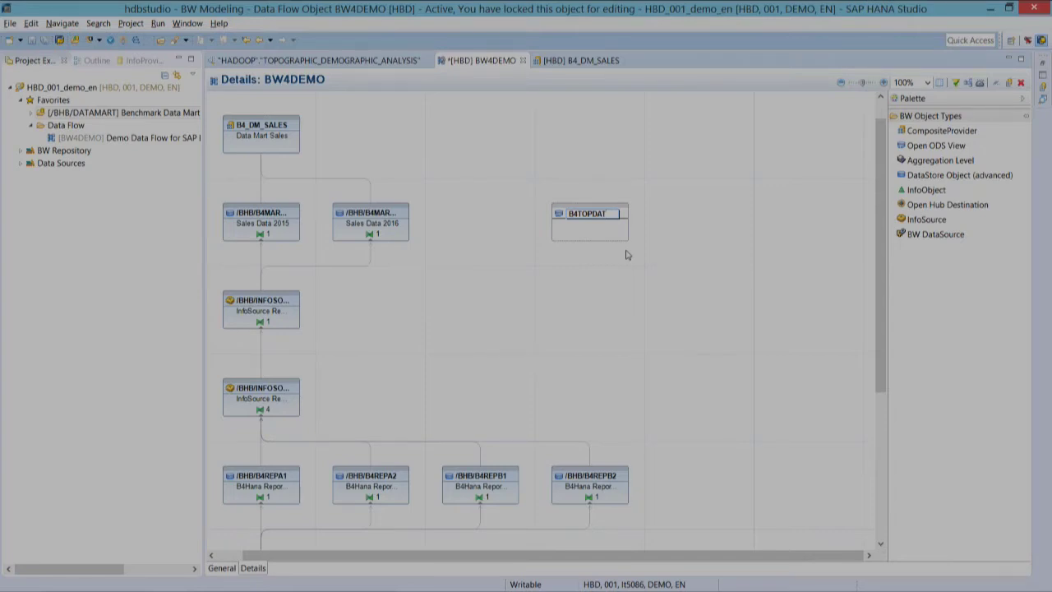
Confirm the node name B4TOPDATA and open its creation settings
key(Return)
click(595, 220)
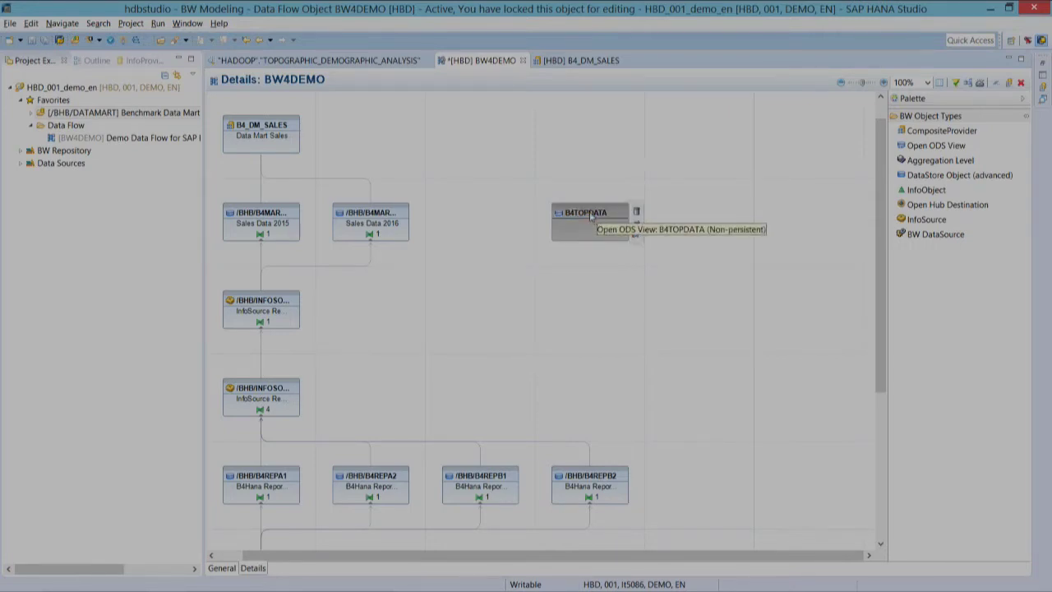
double_click(591, 215)
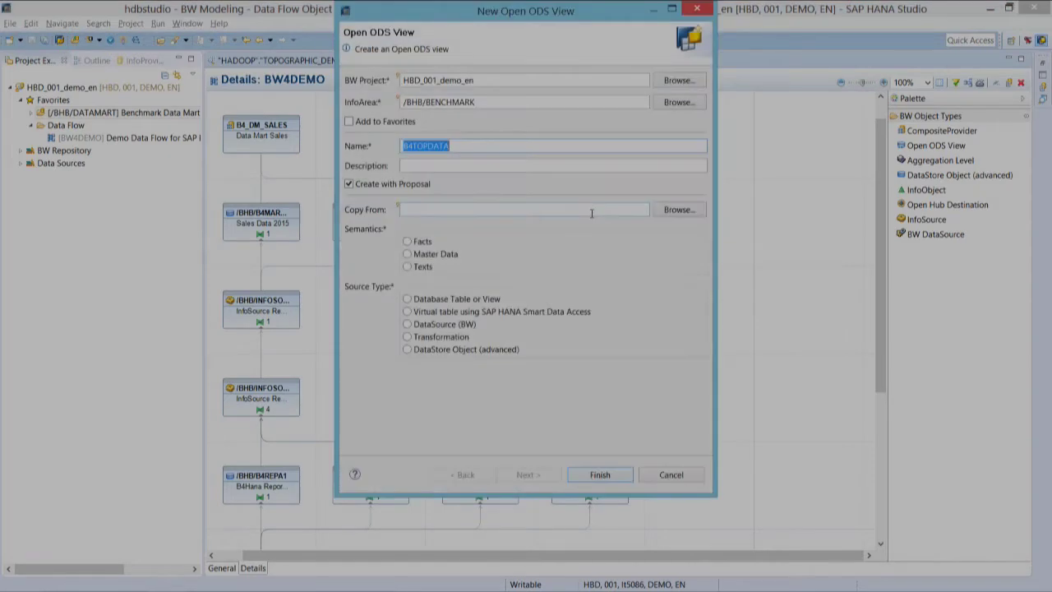
Describe it as 'topographic data', master data, from an SDA virtual table on an existing source system
click(502, 165)
text(topographic data)
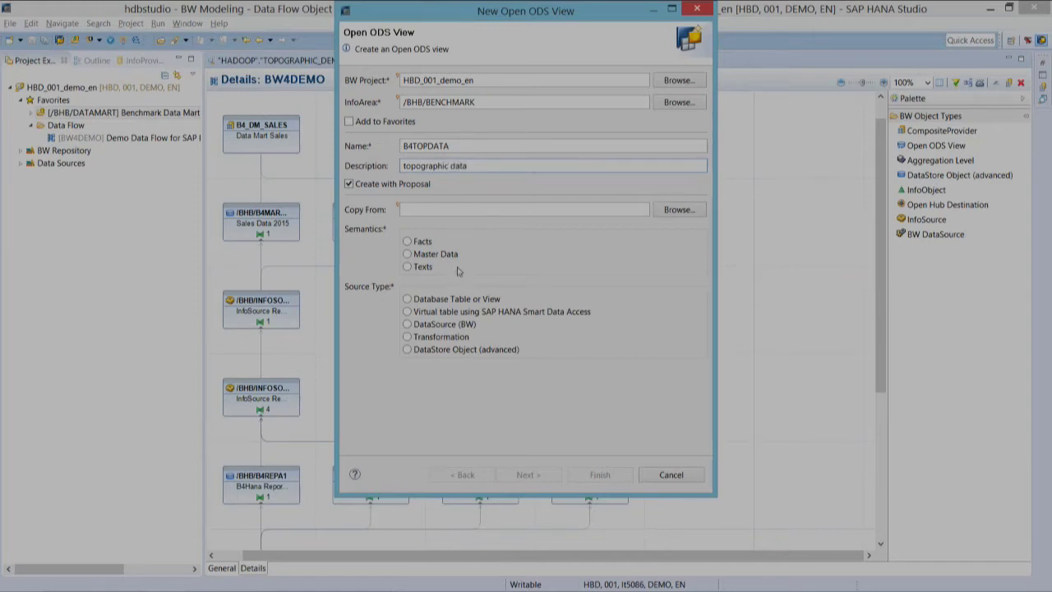
click(449, 255)
click(461, 314)
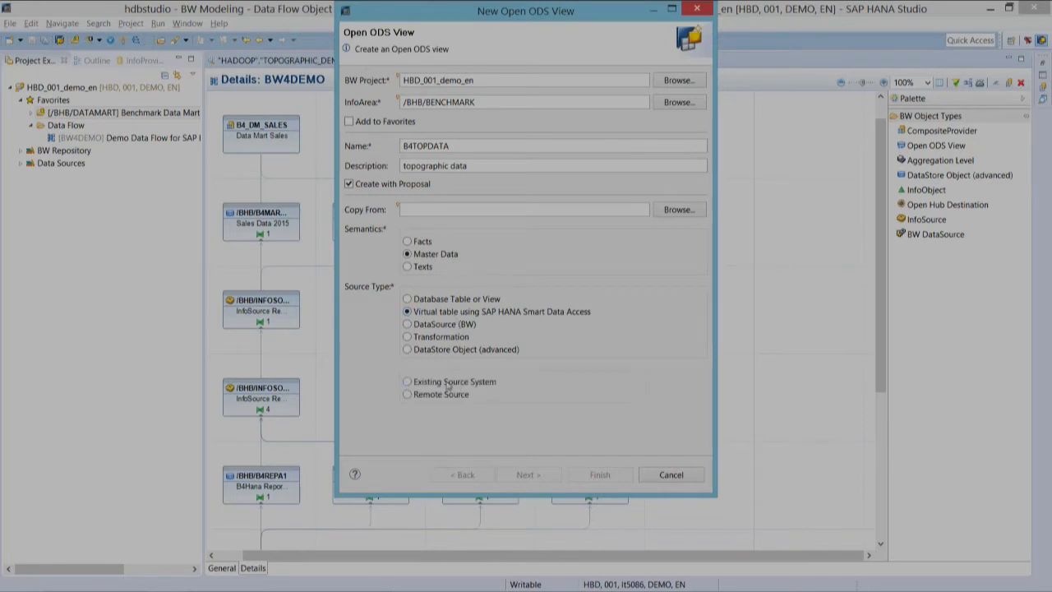
click(449, 385)
click(513, 476)
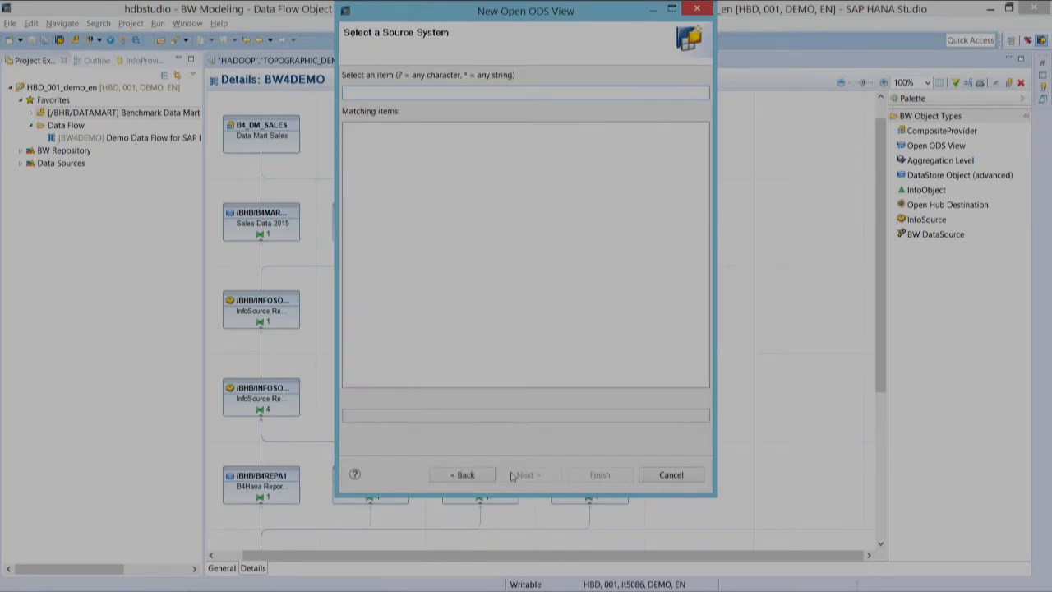
Source B4TOPDATA from table TOPOGRAPHIC_DEMOGRAPHIC_ANALYSIS on the HADOOP source system
text(HAD)
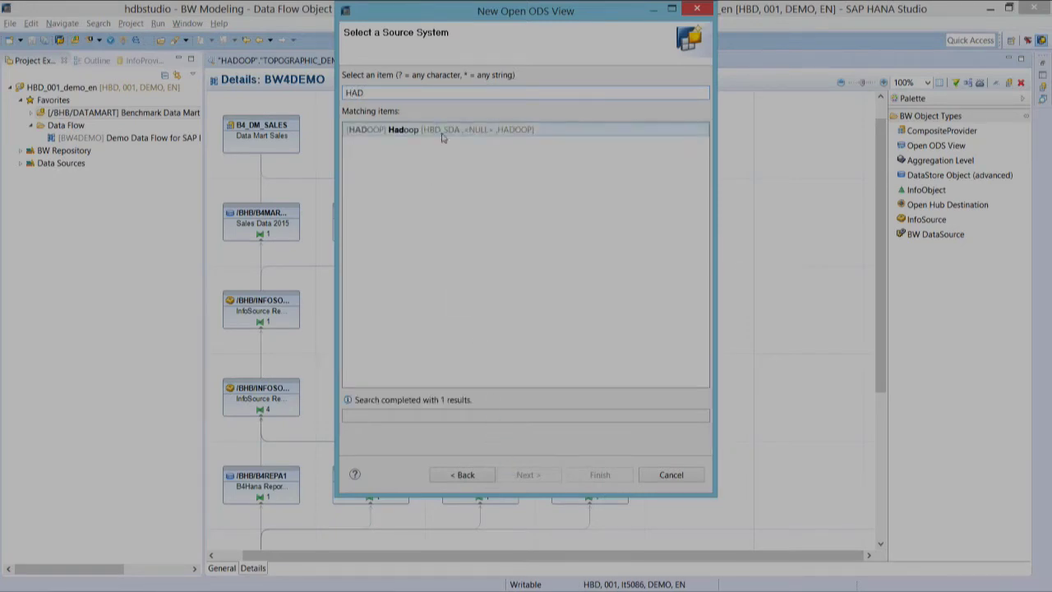
click(442, 133)
click(530, 480)
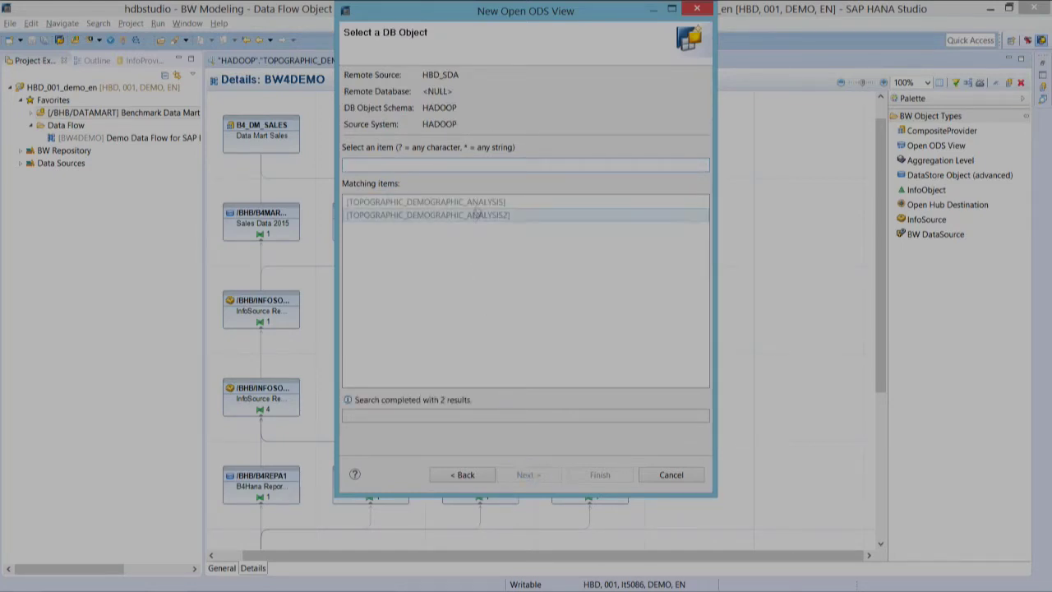
click(479, 206)
click(586, 477)
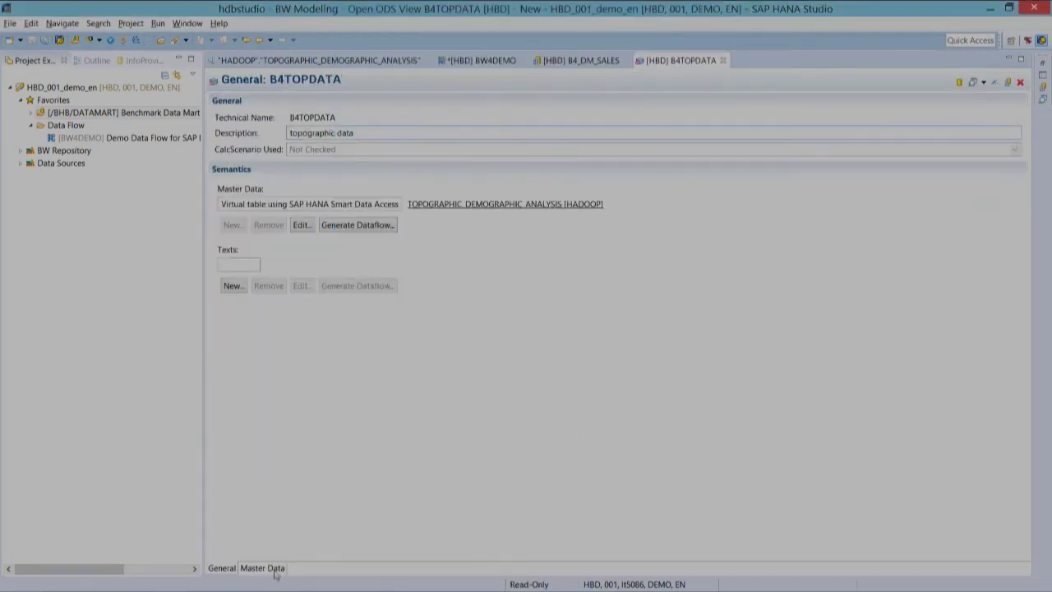
Activate B4TOPDATA after checking its characteristics, then select CITY in the B4_DM_SALES output
click(276, 568)
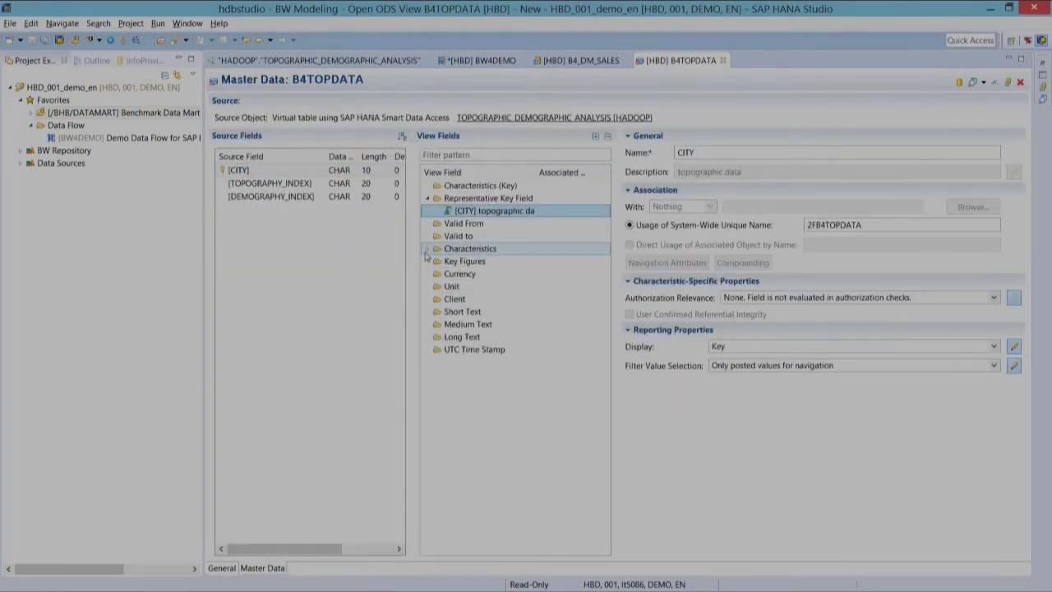
click(427, 251)
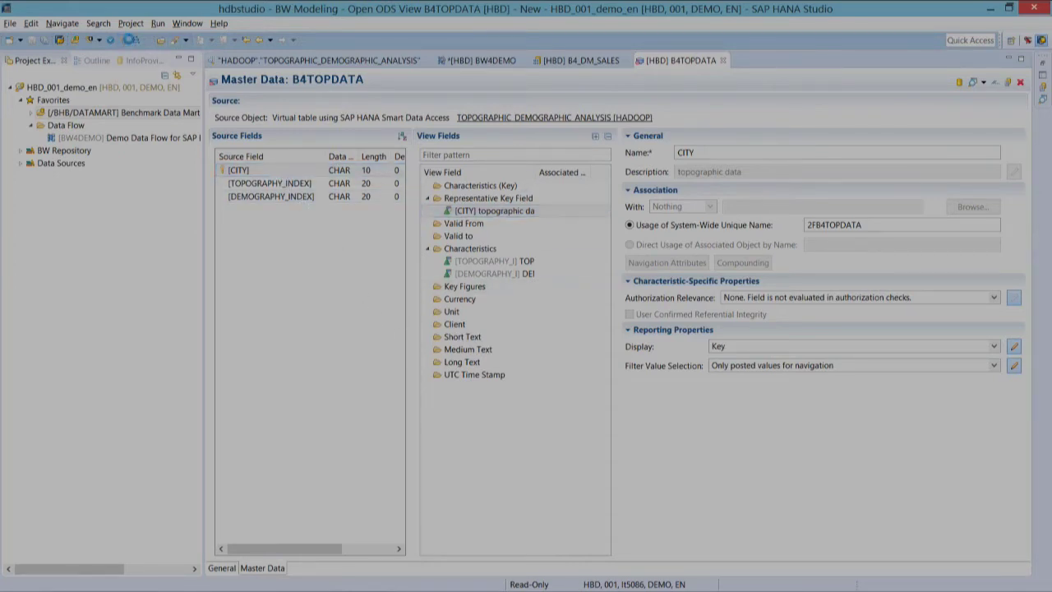
click(132, 39)
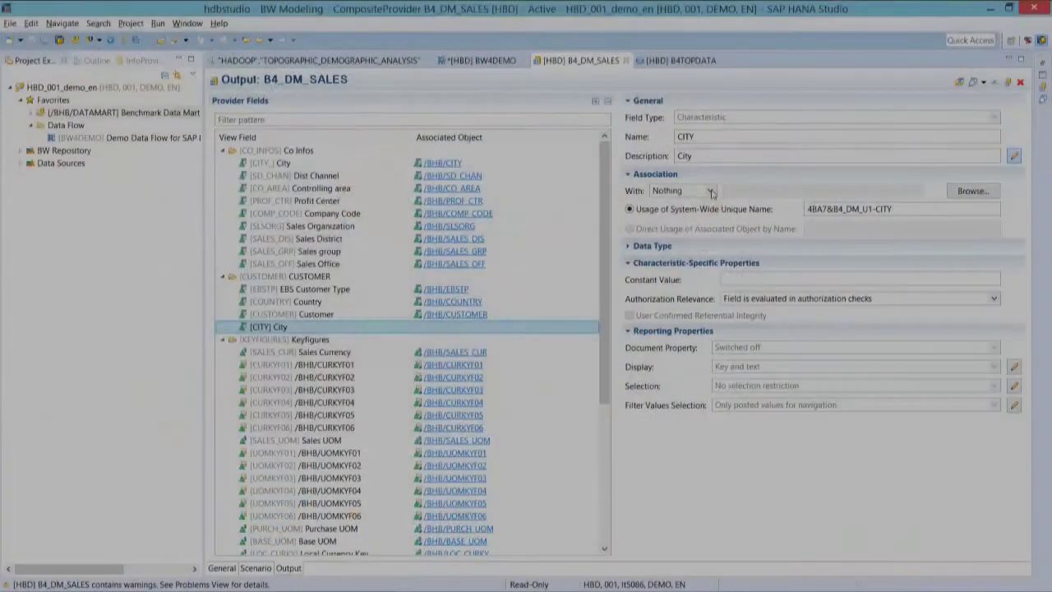
click(712, 192)
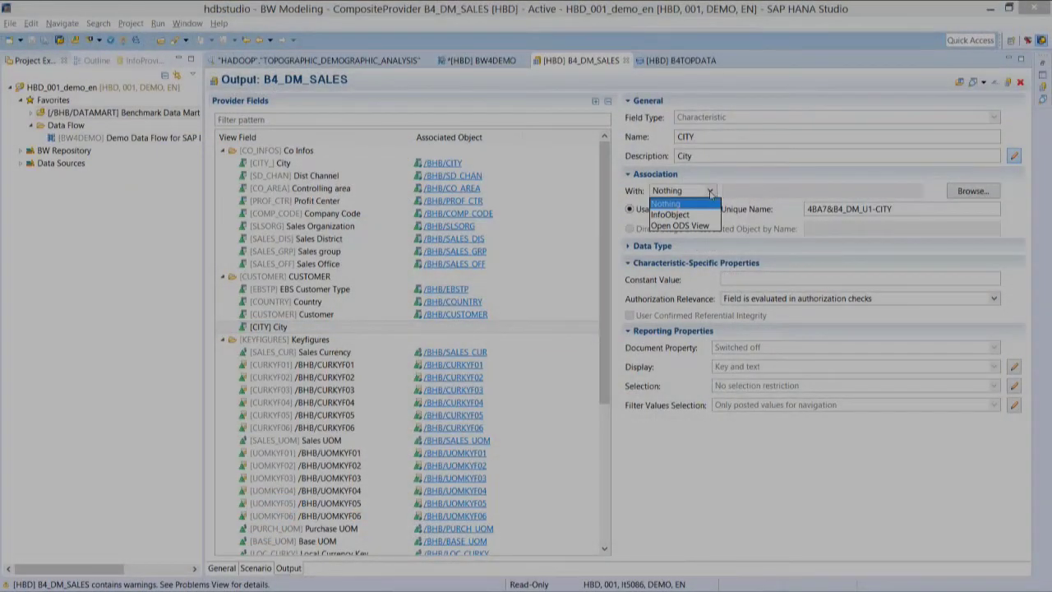
Associate CITY with Open ODS View B4TOPDATA, using the object directly by name
click(712, 226)
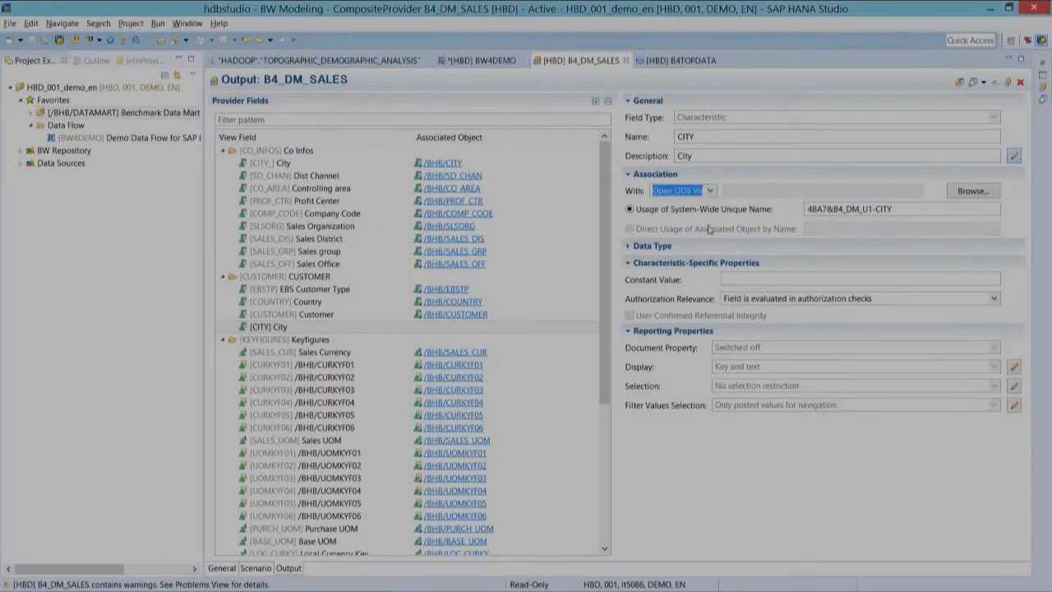
click(745, 190)
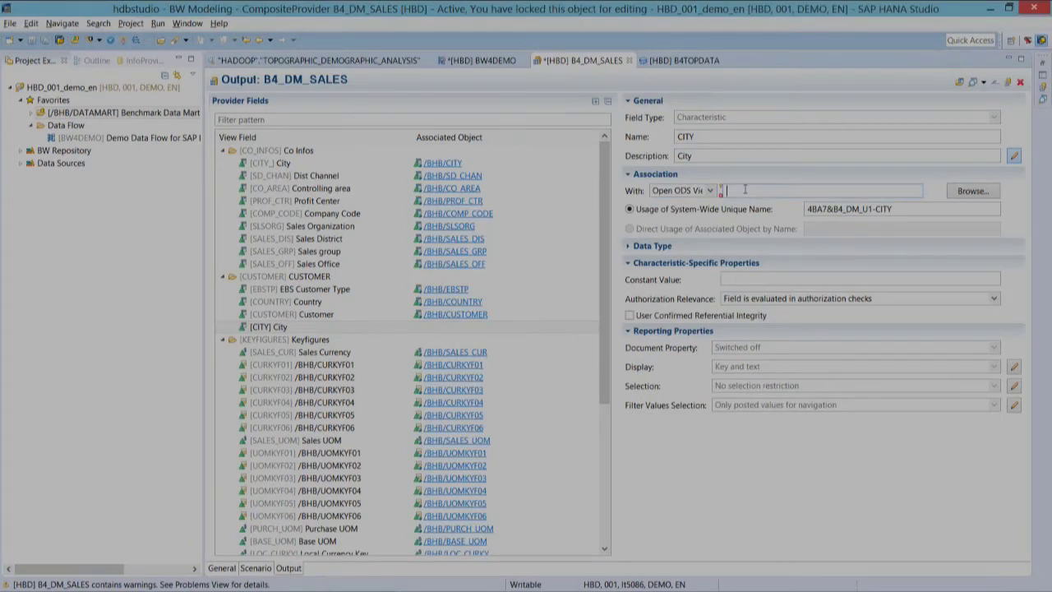
text(B4)
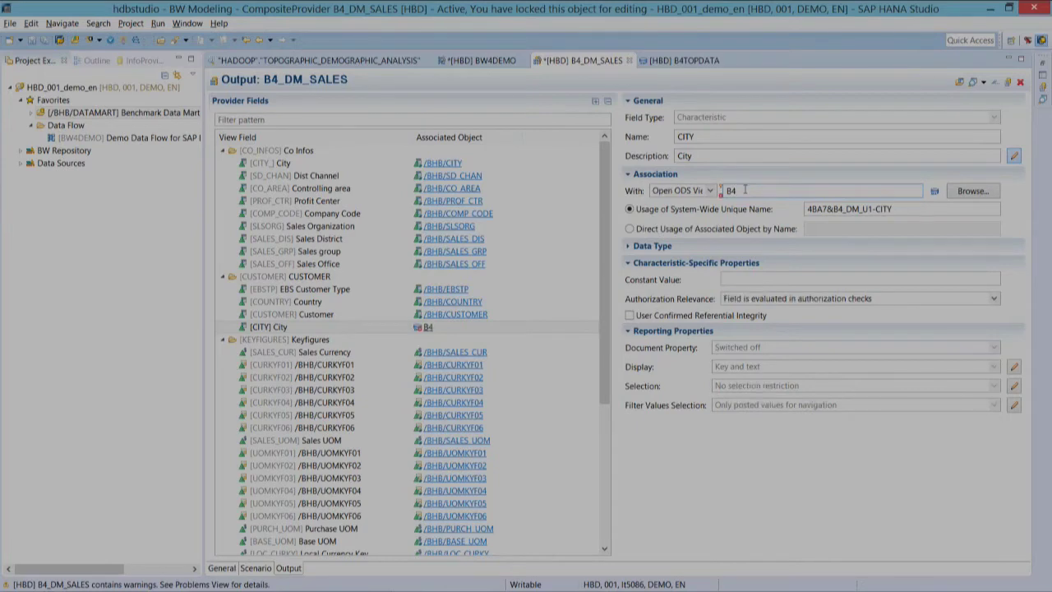
text(TOPDATA)
click(693, 231)
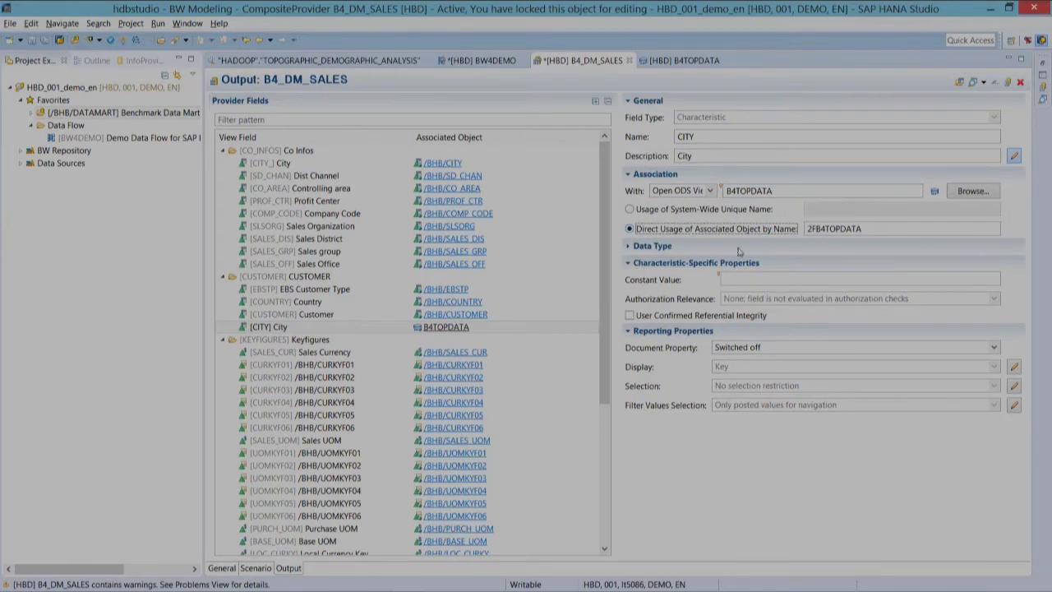
Add TOPOGRAPHY and DEMOGRAPHY as CITY navigation attributes and activate B4_DM_SALES
right_click(271, 327)
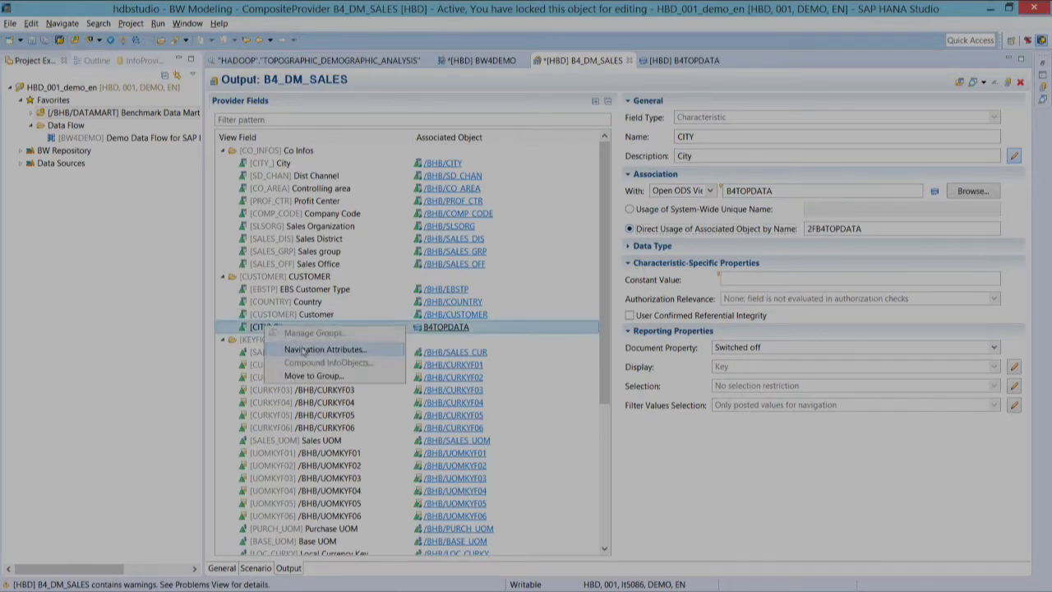
click(325, 349)
click(250, 237)
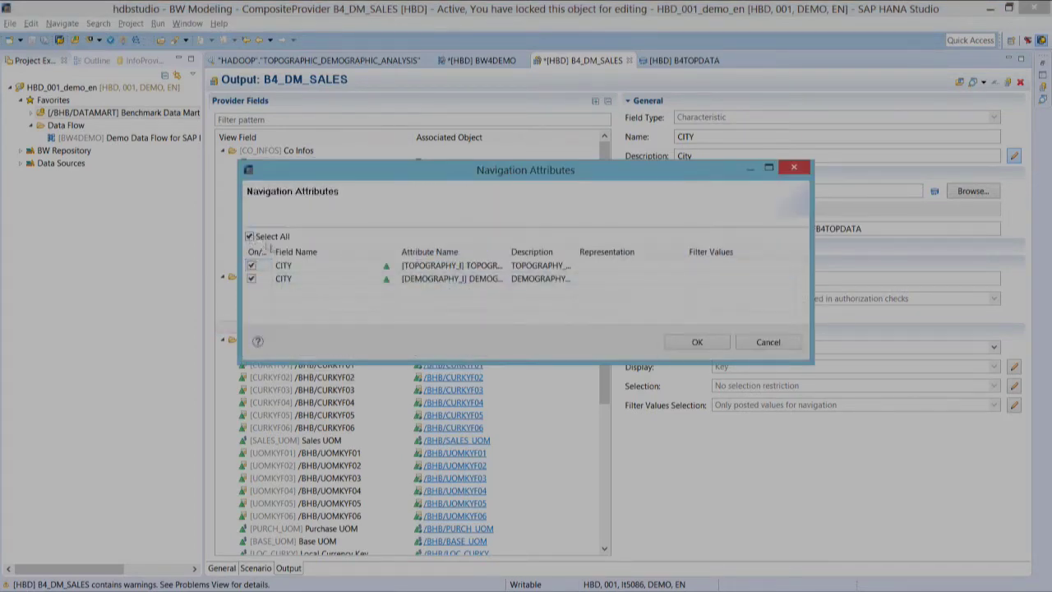
click(693, 342)
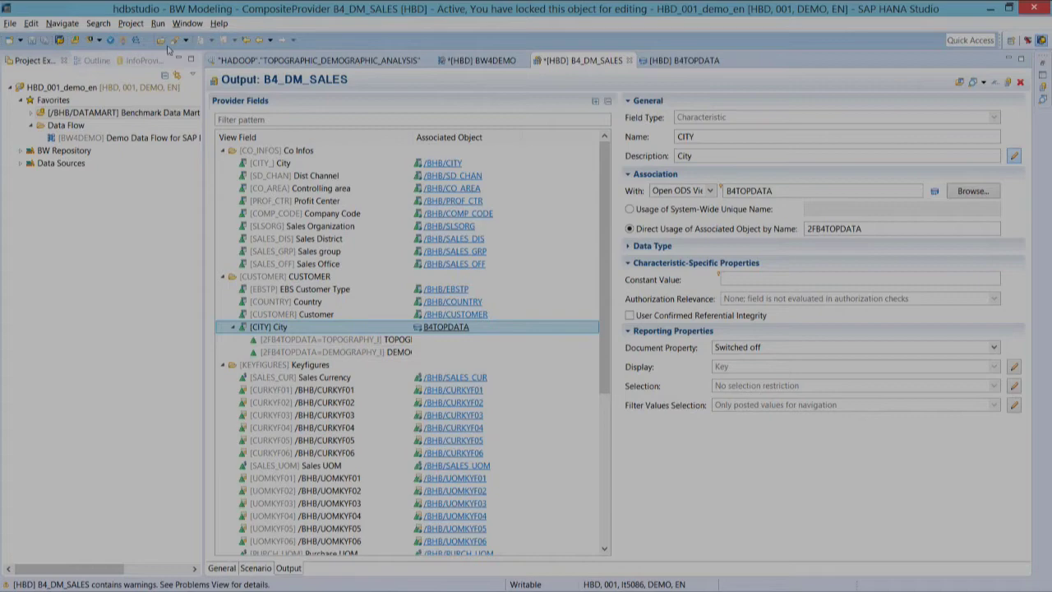
click(121, 41)
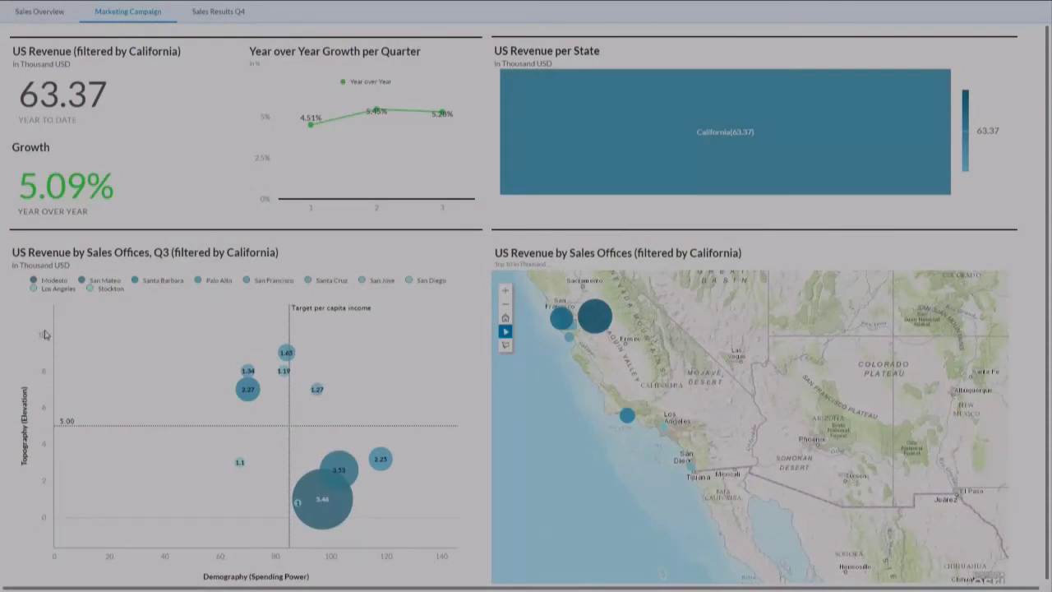
Inspect the Marketing Campaign chart of California sales offices by topography and spending power
mouse_move(342, 513)
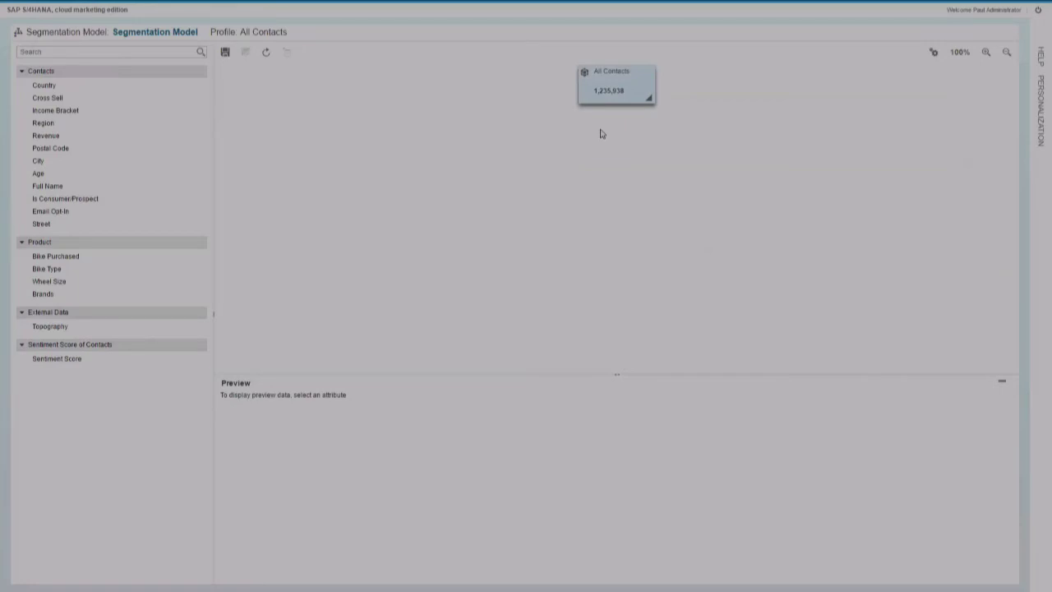
Narrow All Contacts to the USA by Country
click(119, 88)
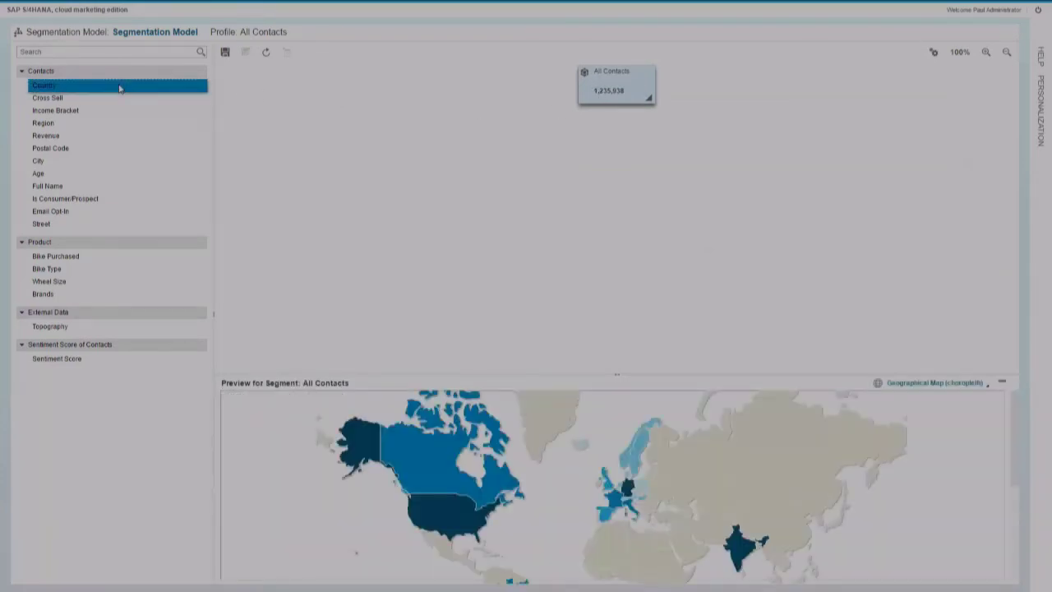
click(453, 508)
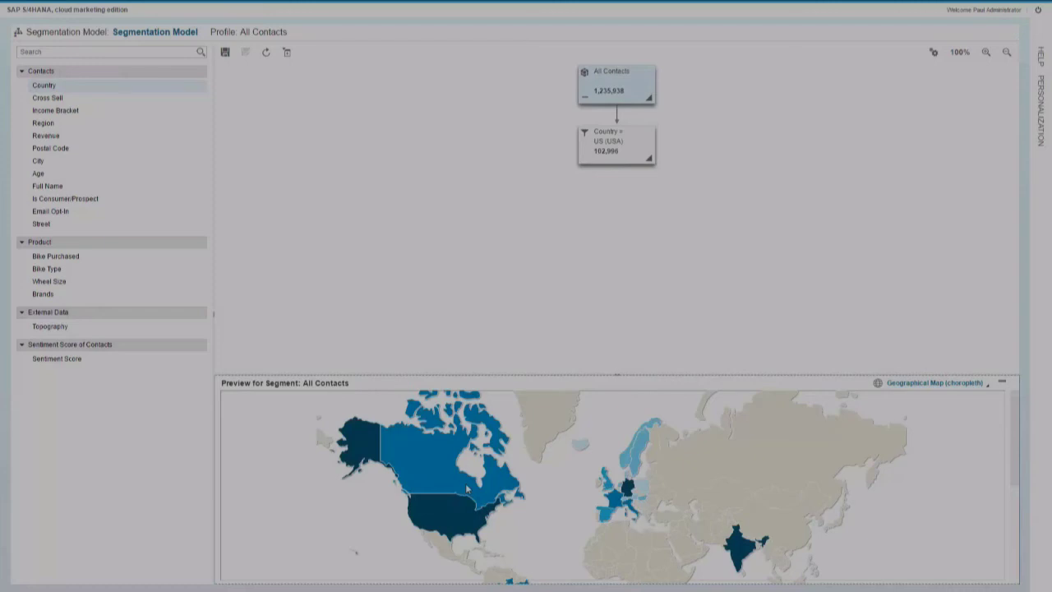
click(617, 151)
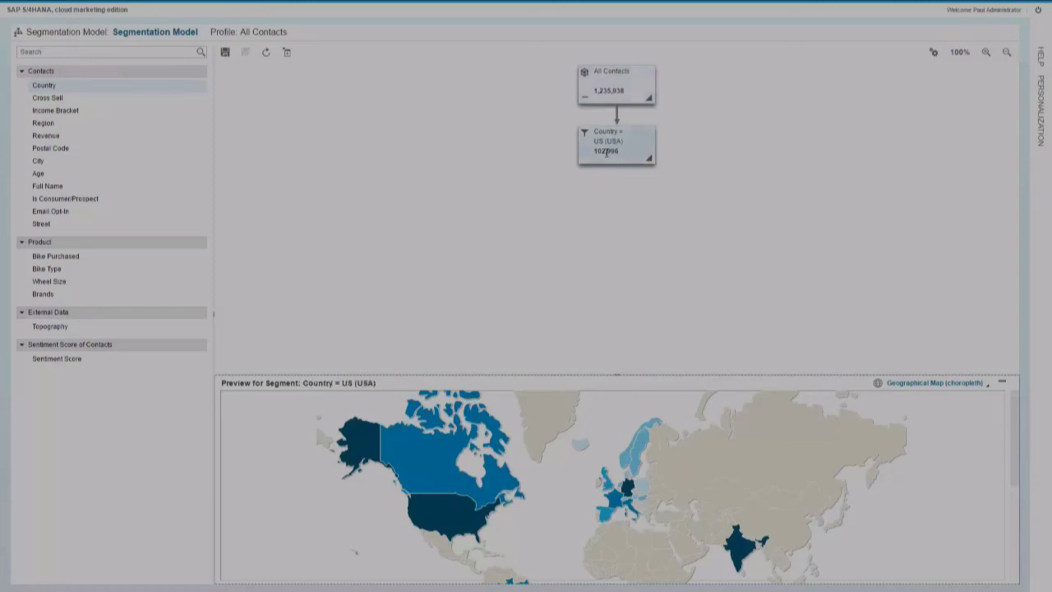
Split the US contacts into segments by Email Opt-In value
click(162, 215)
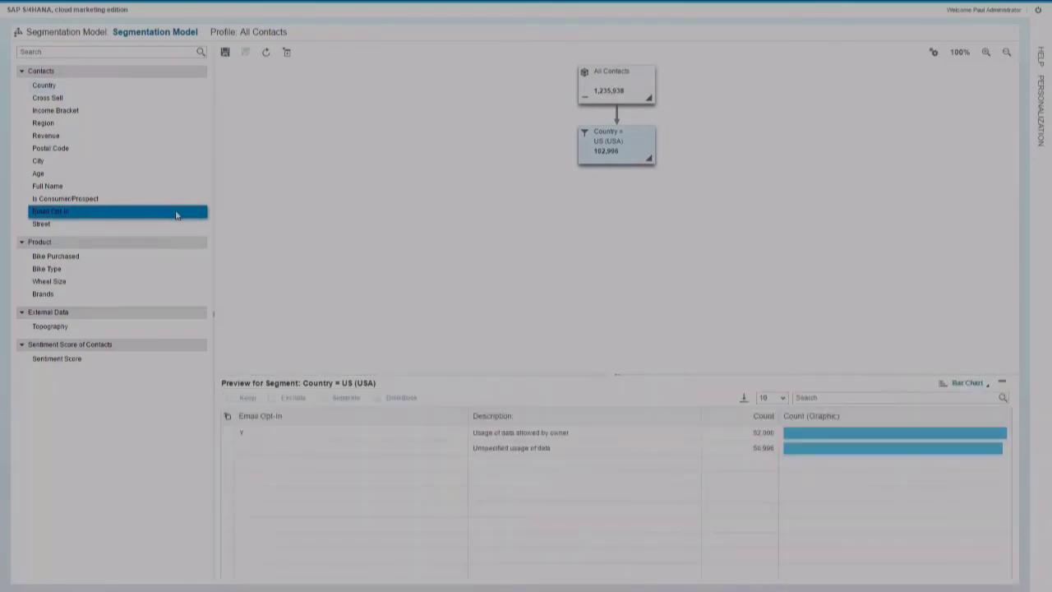
click(228, 432)
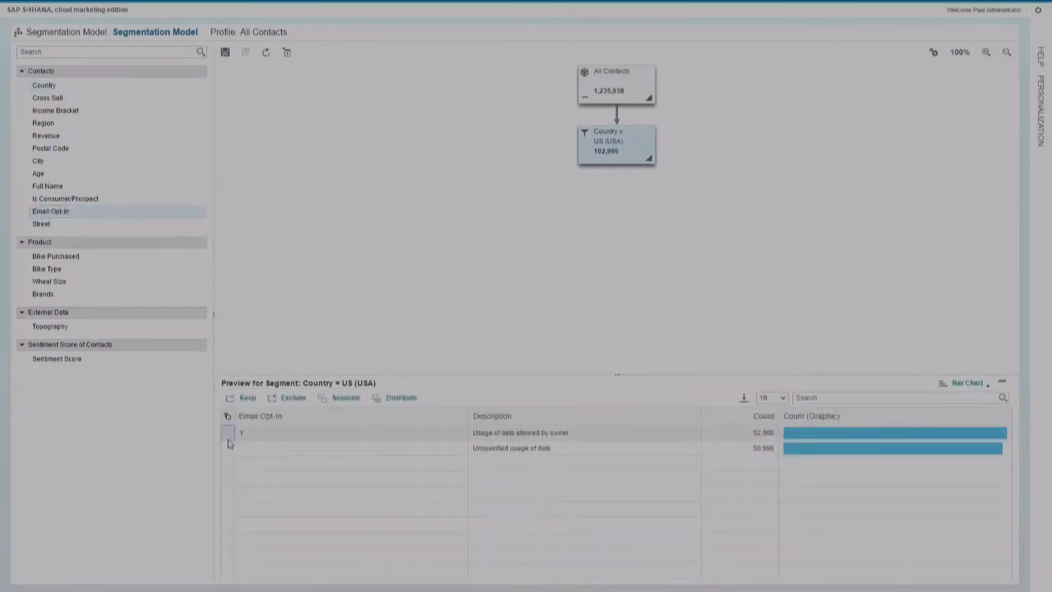
click(228, 448)
click(398, 398)
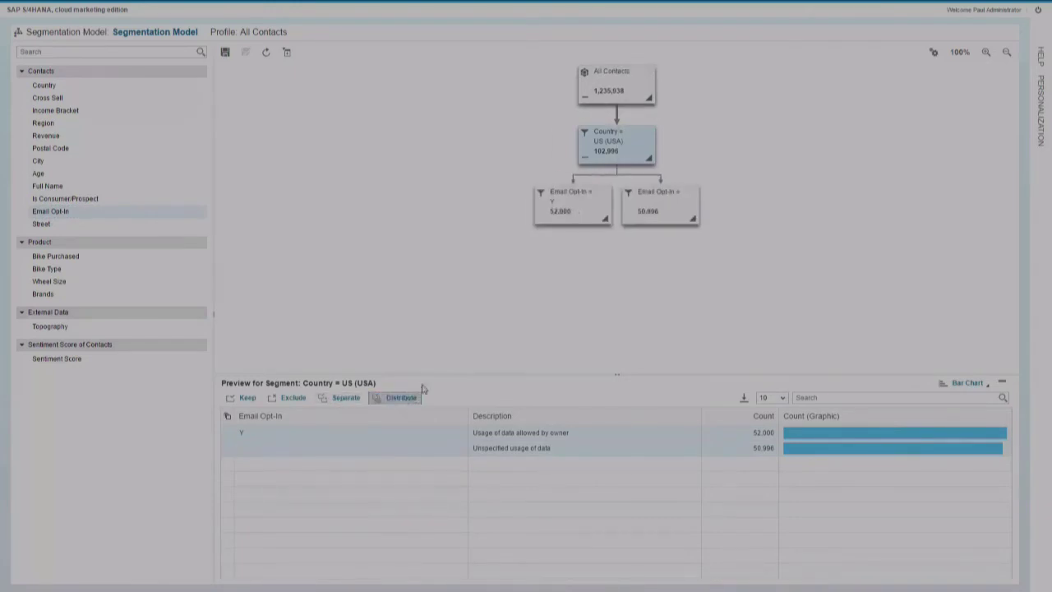
Keep only prospects among opted-in (Y) contacts, leaving 33,437
click(571, 207)
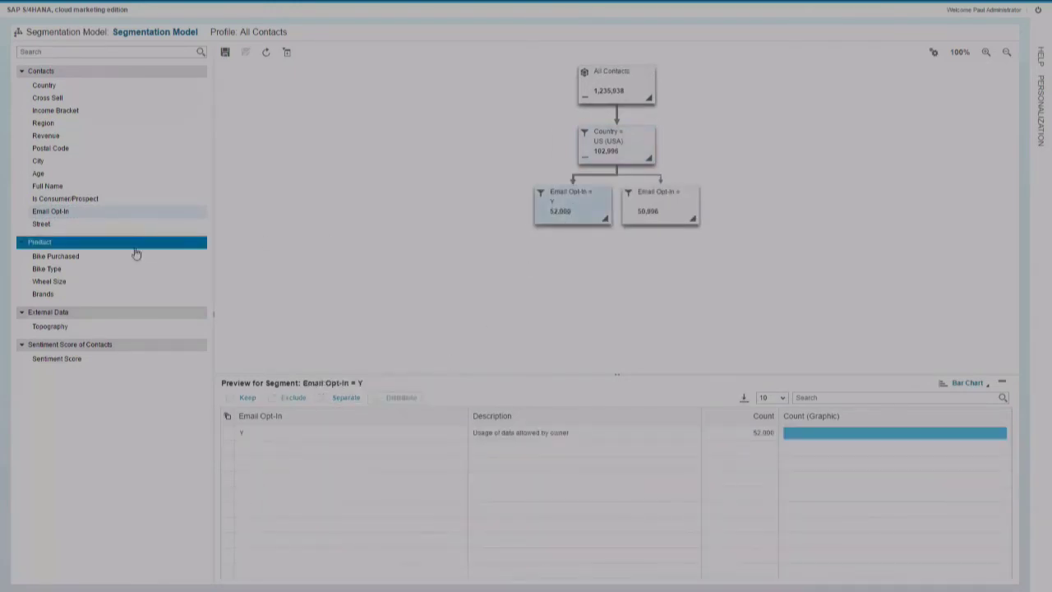
click(109, 199)
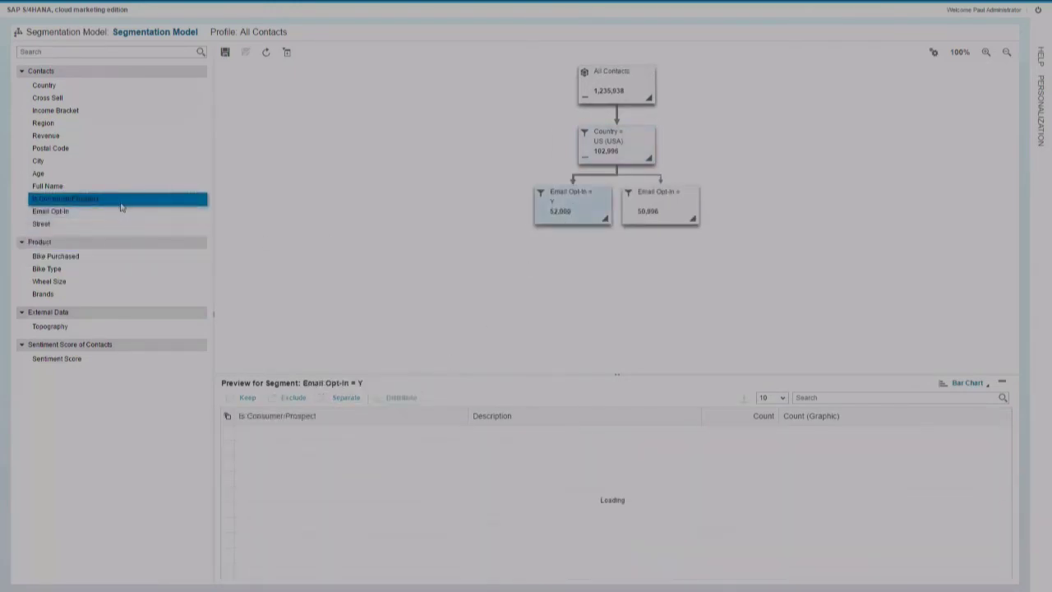
click(227, 434)
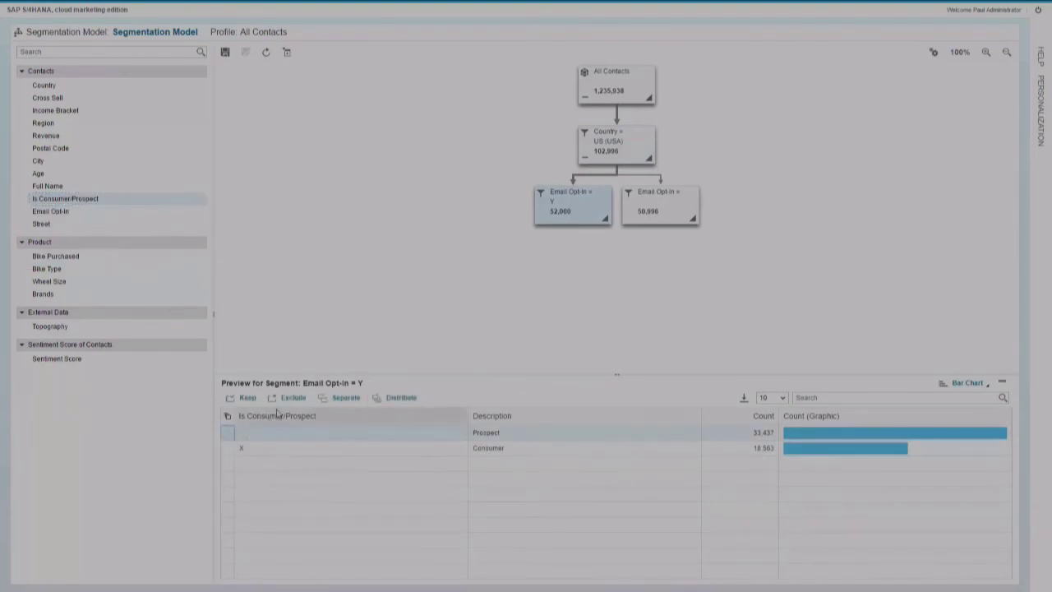
click(251, 399)
click(133, 329)
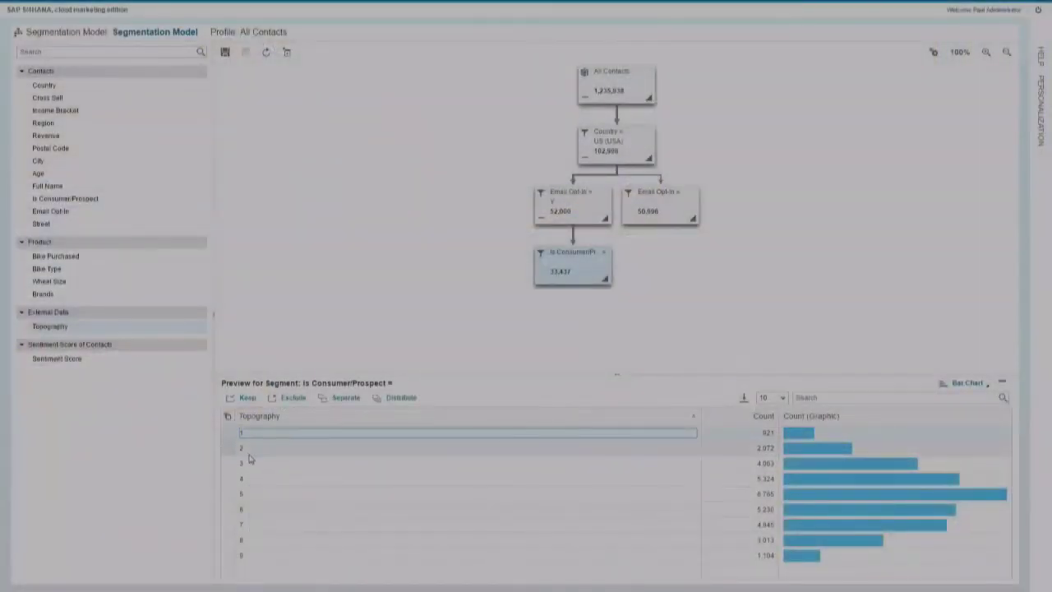
Keep only topography levels 1, 2 and 3, leaving 7,056 contacts
ctrl+click(251, 463)
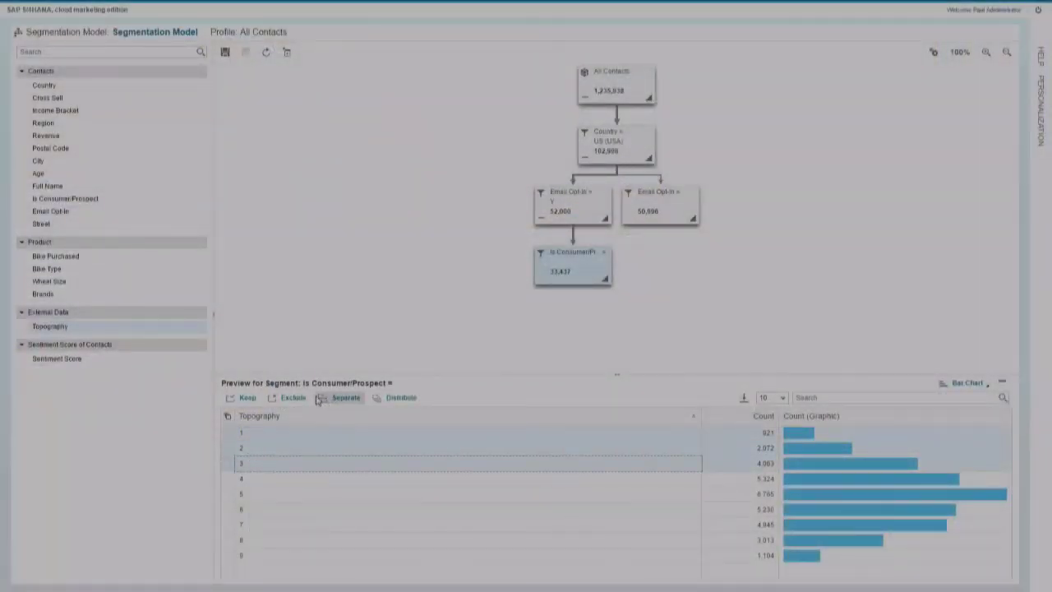
click(244, 397)
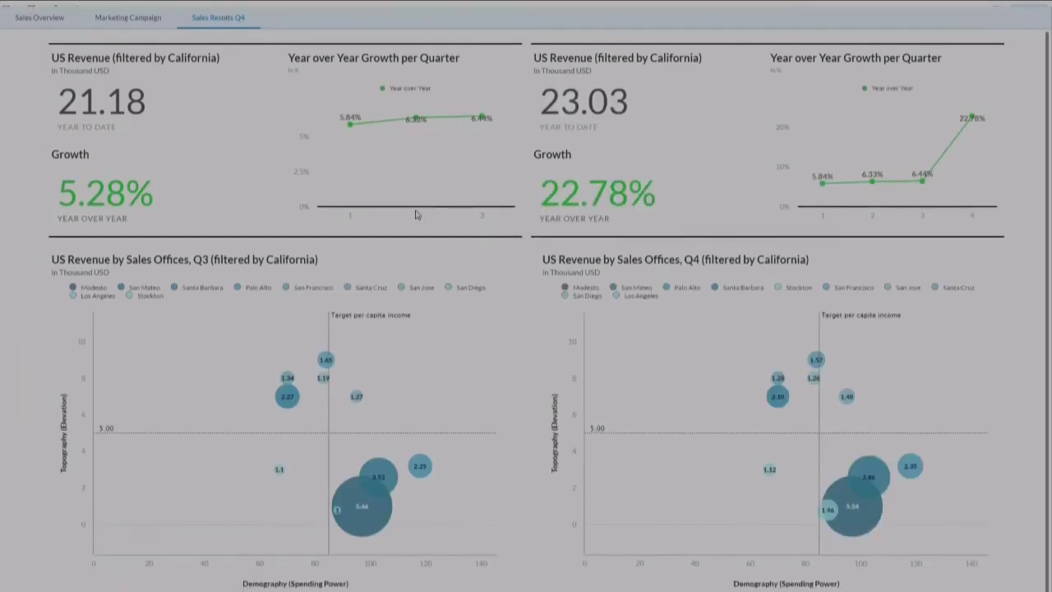
Inspect the Sales Results Q4 story's Q3 vs Q4 California revenue (21.18 vs 23.03) and the 22.78% growth point
scroll(421, 207, down, 1)
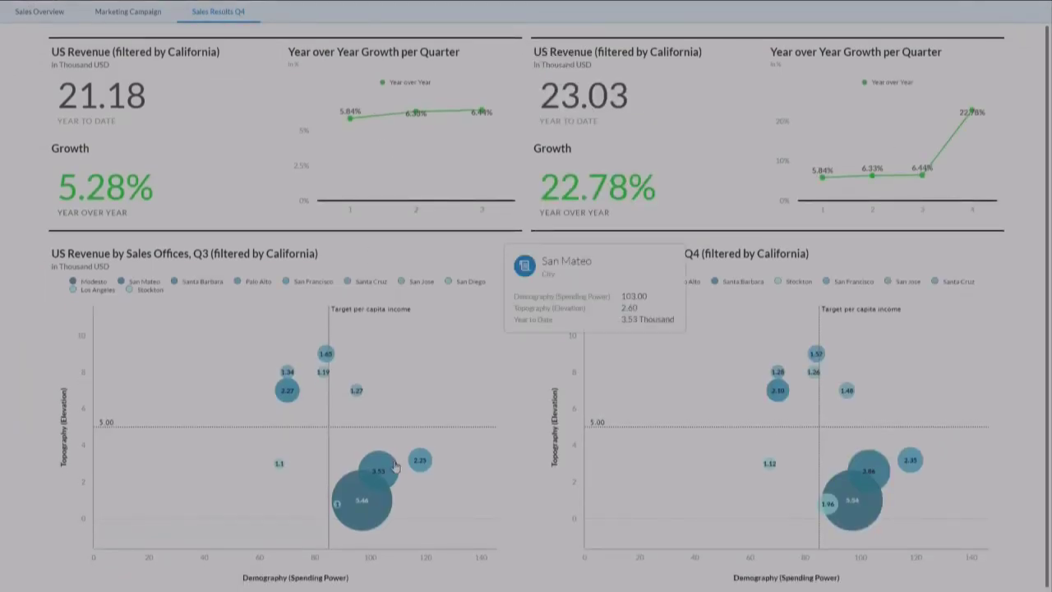
mouse_move(374, 495)
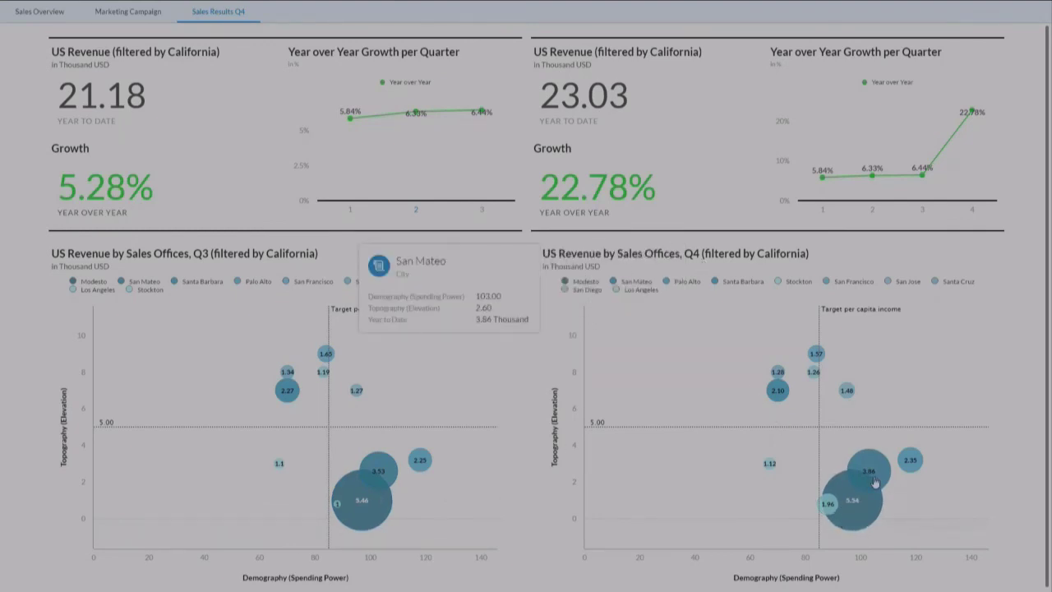
mouse_move(907, 467)
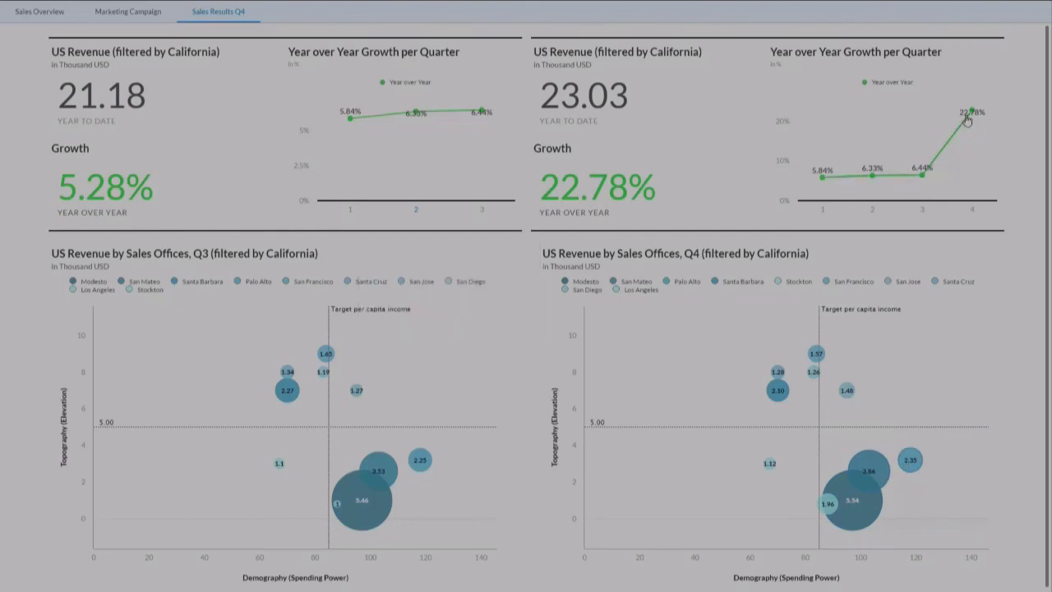
mouse_move(968, 120)
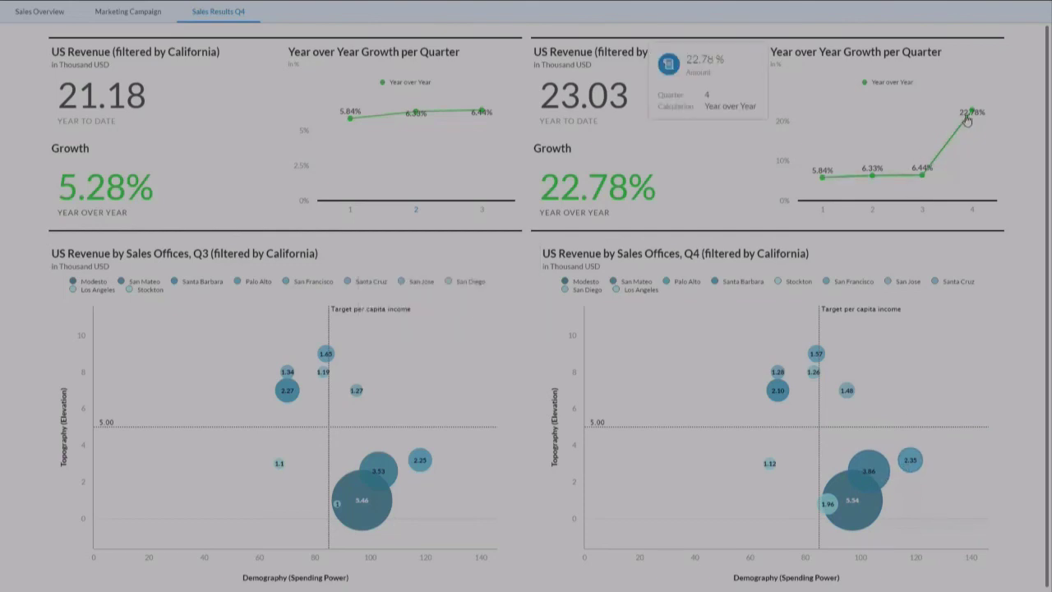